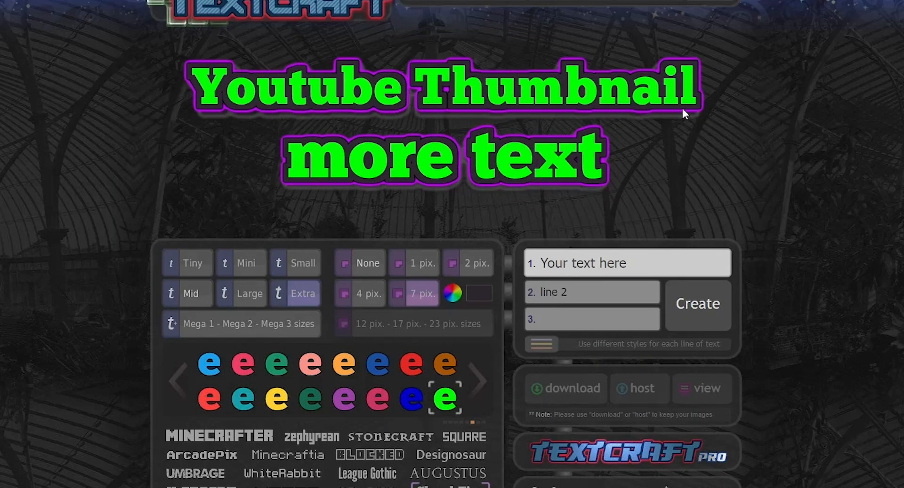
Look through the text style options and apply the Grand Theft Auto preset style to the text.
scroll(628, 112, "down", 2)
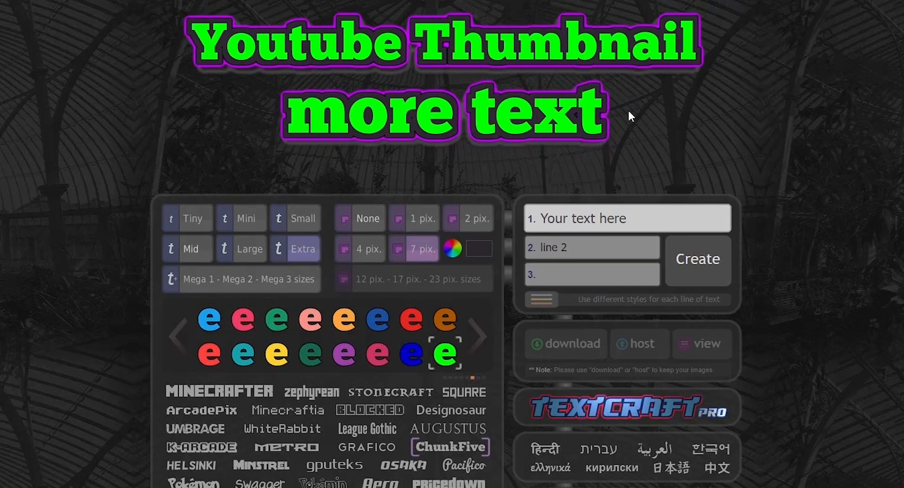
scroll(628, 108, "up", 2)
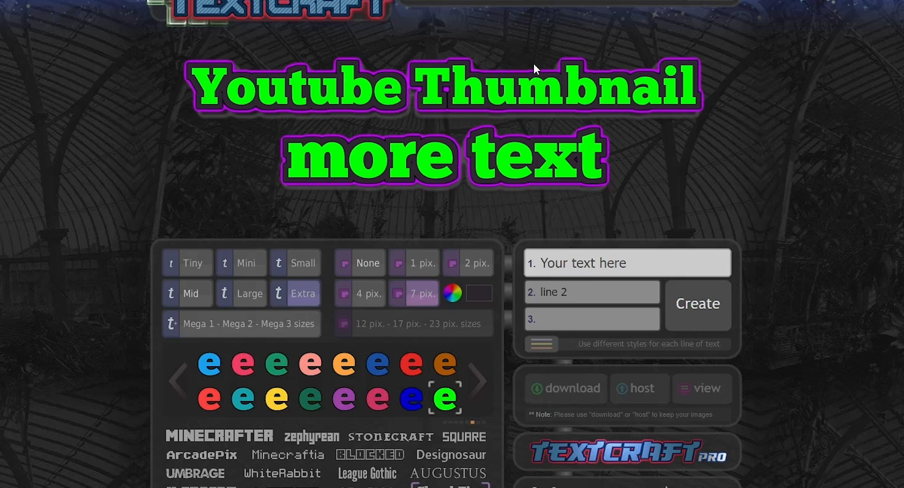
scroll(533, 63, "down", 4)
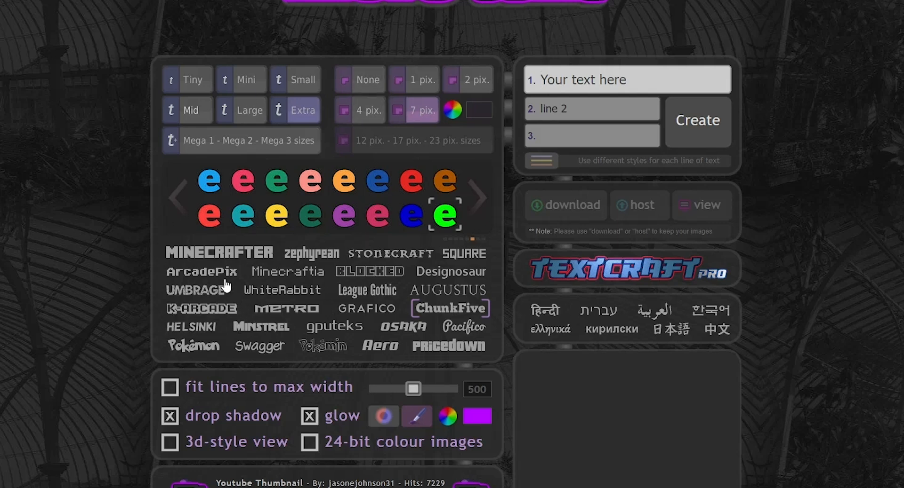
scroll(377, 266, "down", 3)
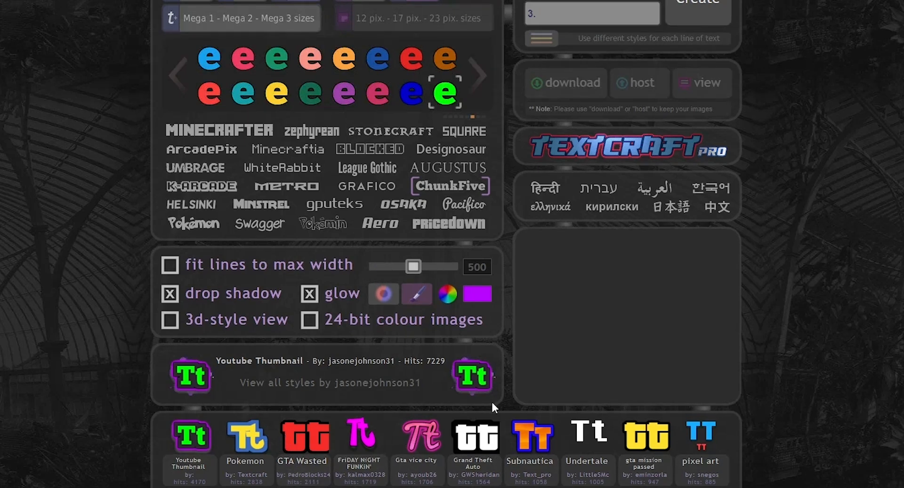
left_click(475, 443)
scroll(468, 265, "up", 2)
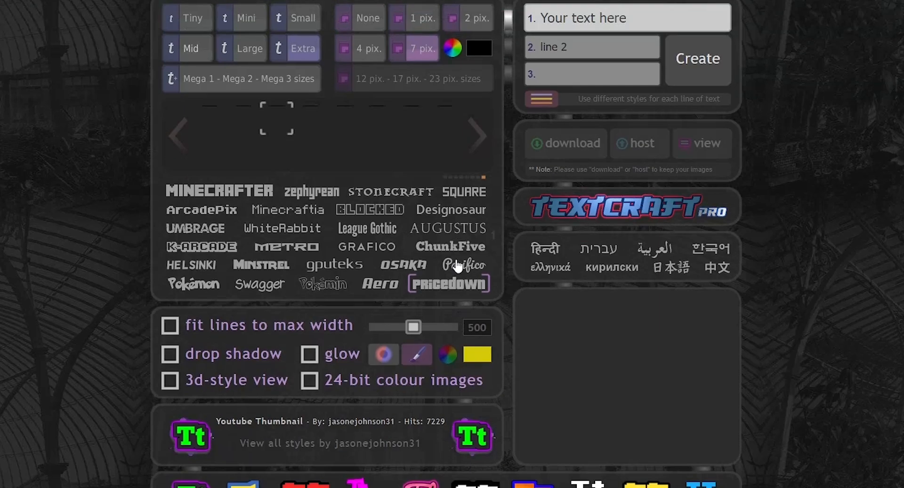
scroll(475, 306, "up", 4)
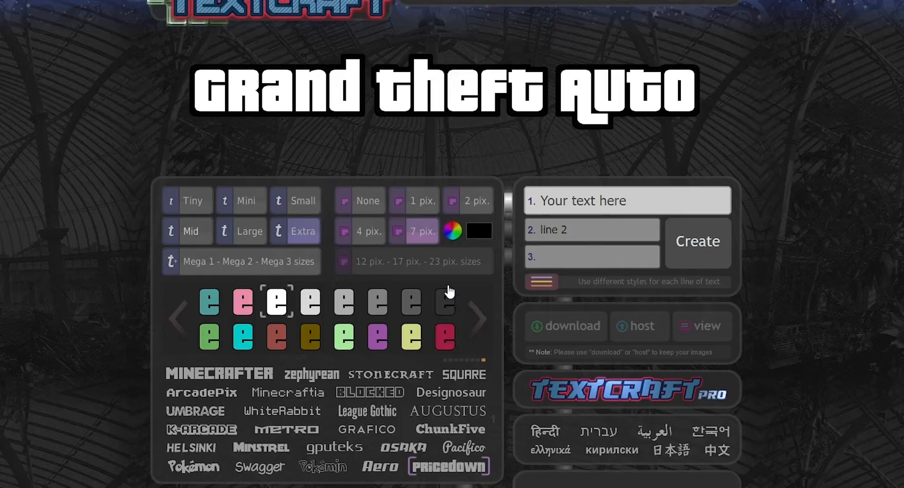
Browse the sets of text fill swatches and choose the plain white fill.
scroll(449, 296, "down", 3)
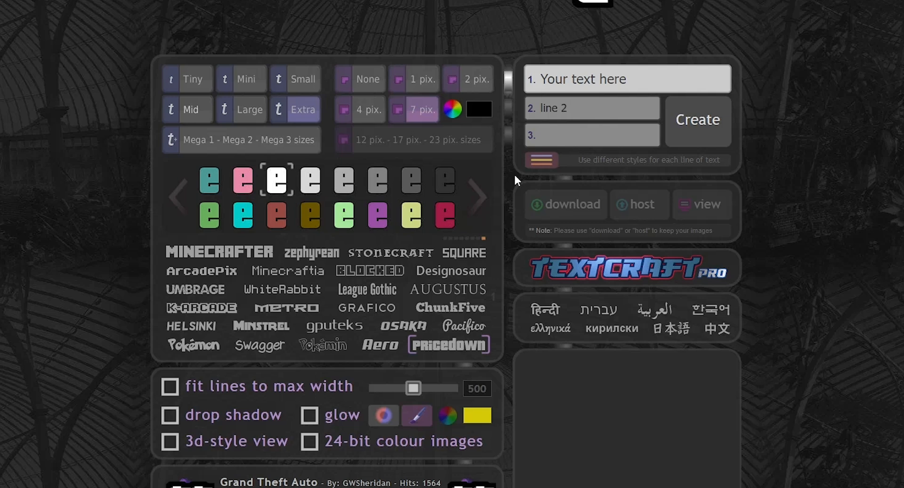
left_click(481, 207)
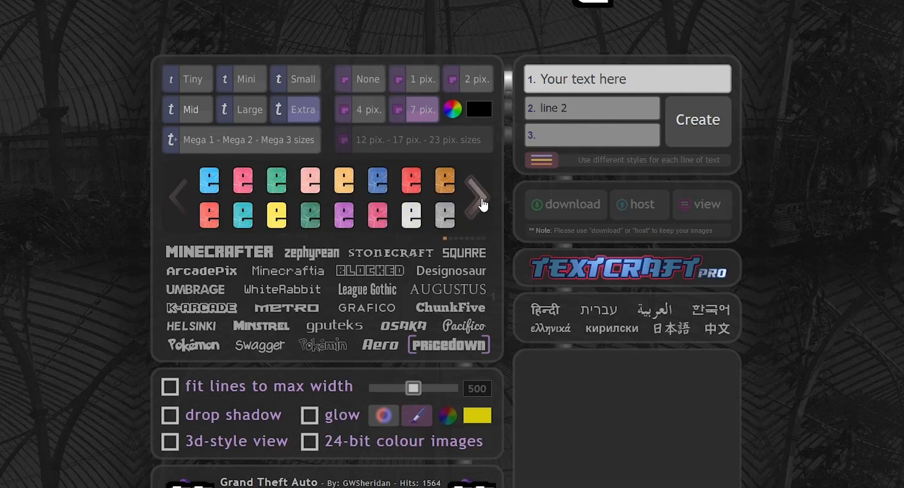
left_click(480, 206)
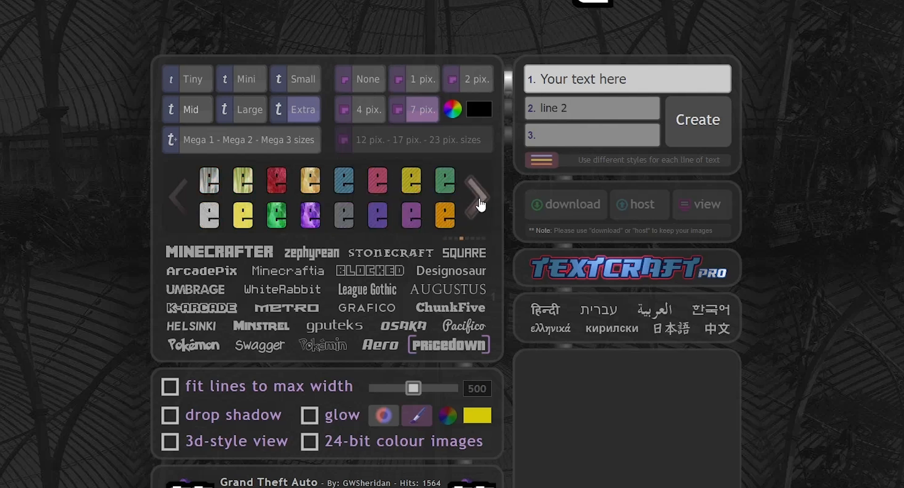
left_click(480, 206)
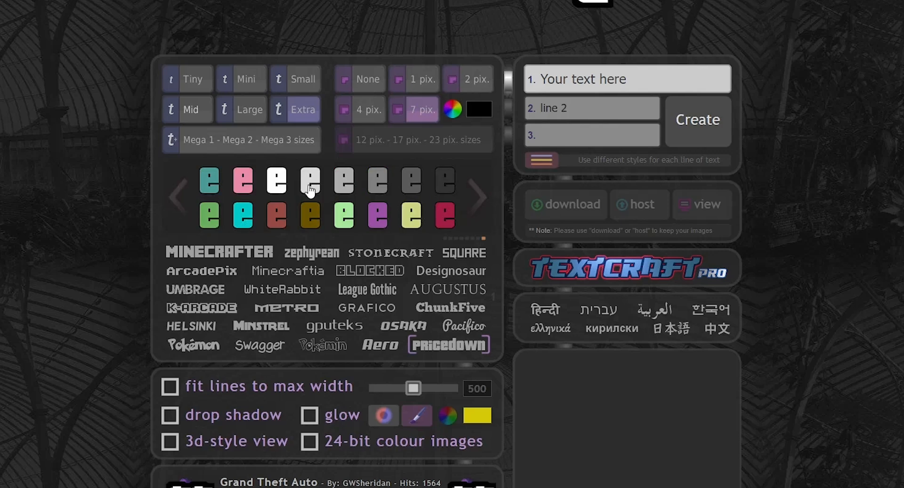
left_click(279, 186)
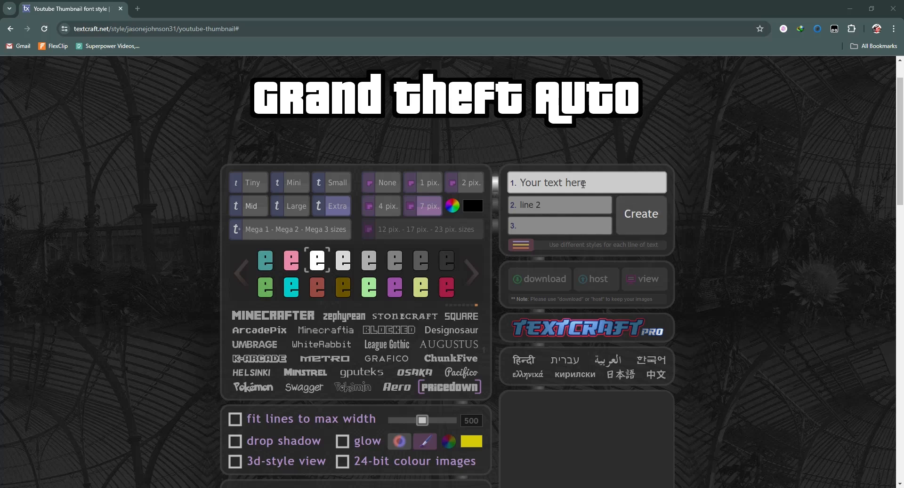
Enter "Complete YouTube masters" as line 1 and "course for beginners" as line 2, and create the text image.
left_click(550, 229)
left_click(555, 184)
type("Complete YouTube masters")
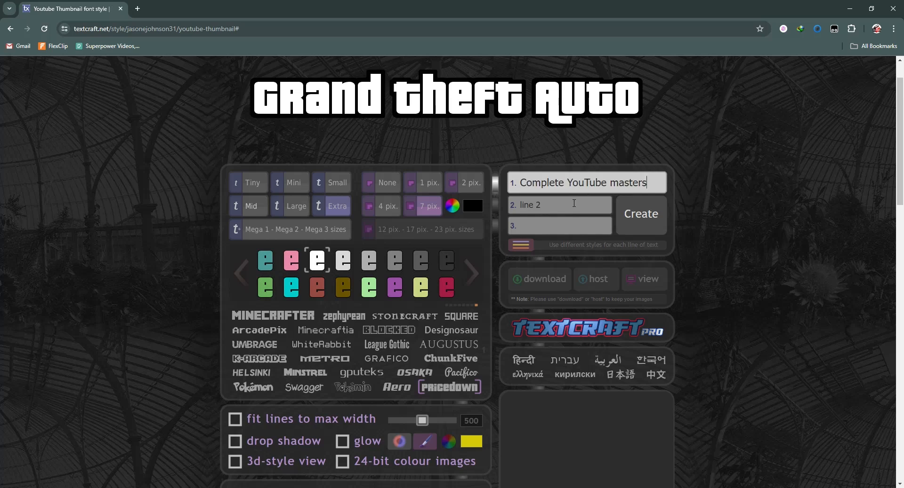
left_click(555, 206)
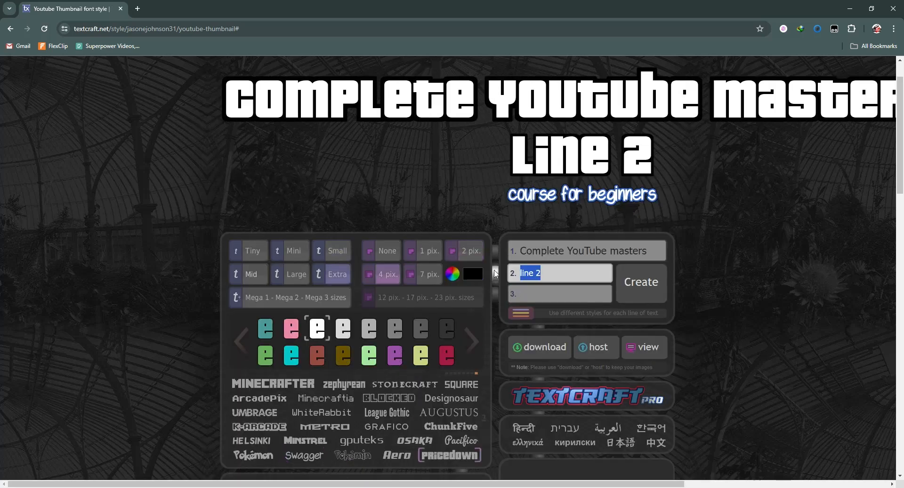
type("course for beginners")
left_click(640, 283)
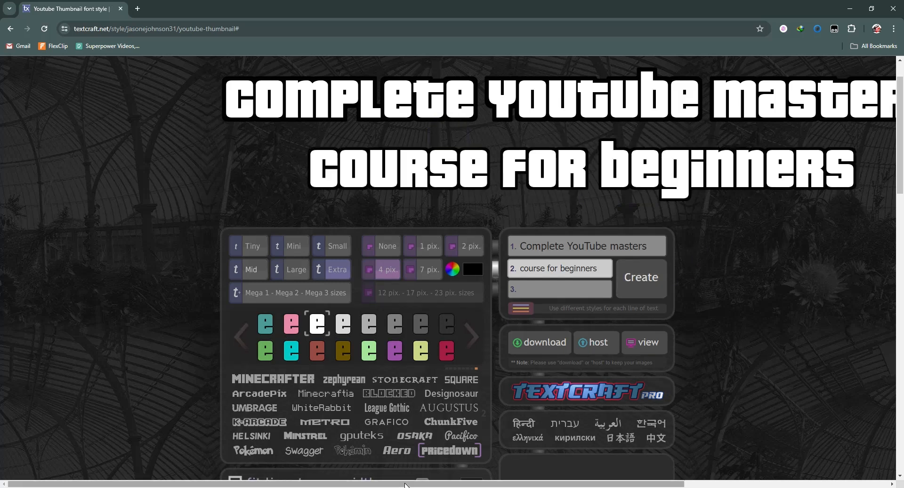
Download the generated text image and open Complete-YouTube-masters.png to inspect it.
left_click_drag(405, 484, 487, 475)
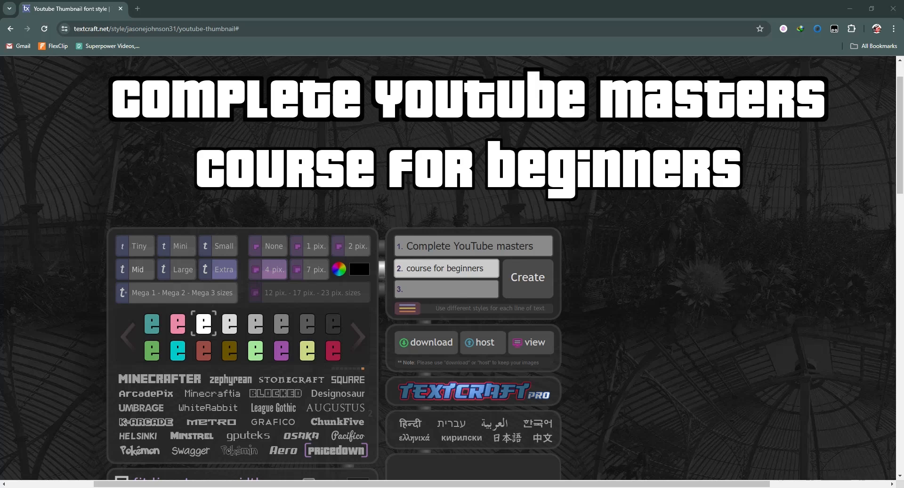
left_click(436, 345)
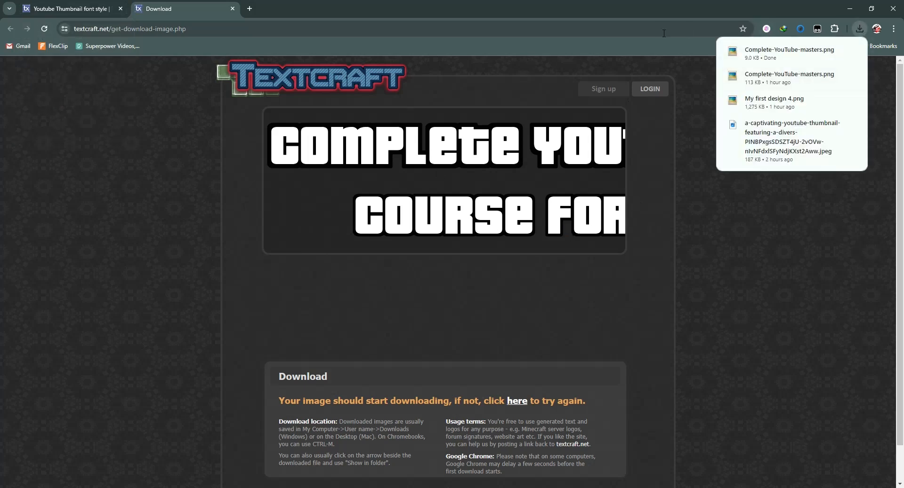
left_click(835, 53)
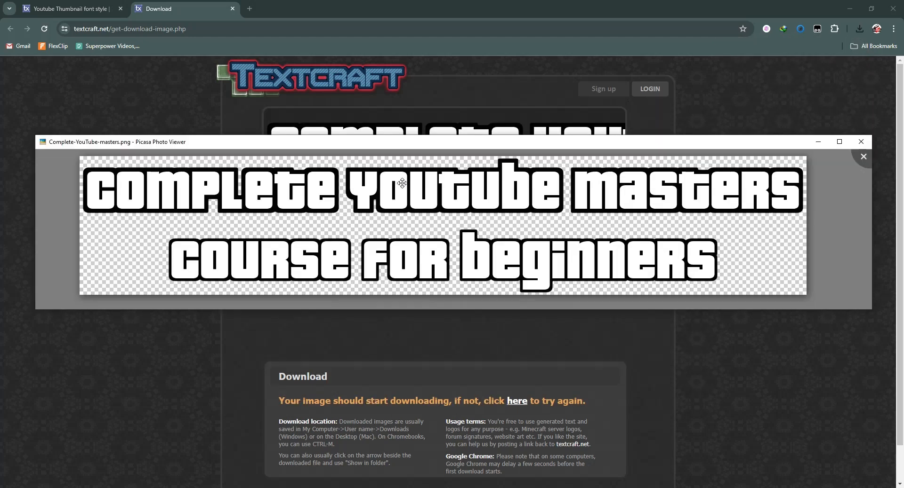
scroll(400, 182, "down", 1)
scroll(575, 197, "up", 1)
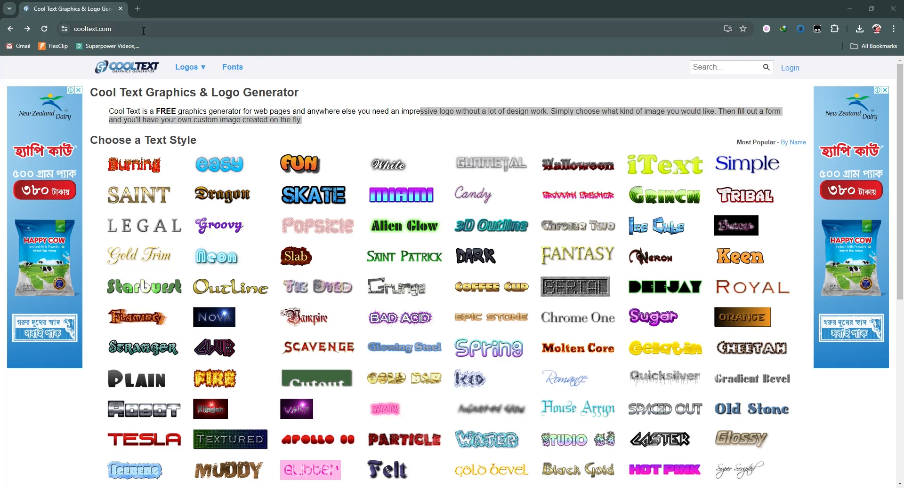
Look through the text styles on cooltext.com and open the Fun style's logo generator.
mouse_move(376, 165)
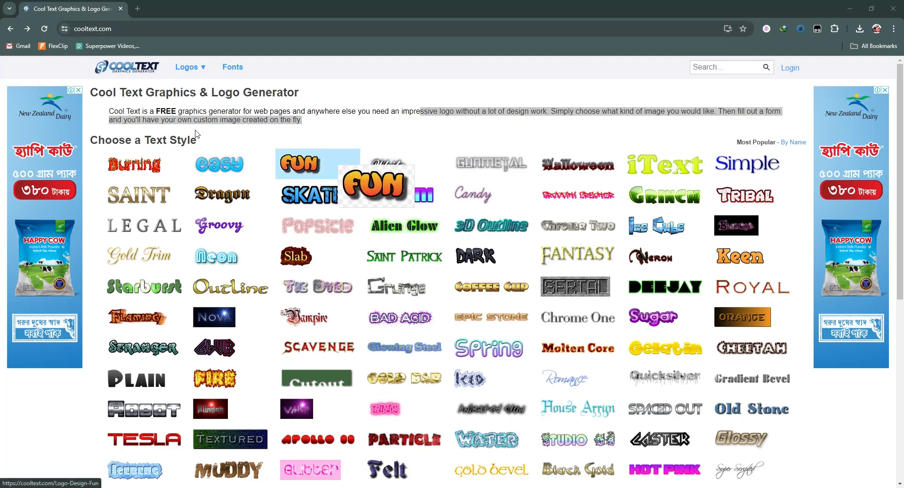
left_click(713, 68)
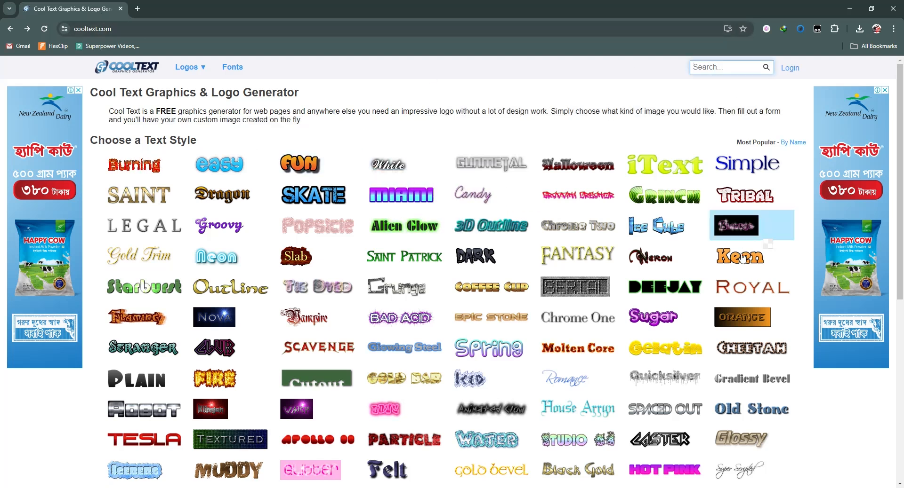
mouse_move(478, 223)
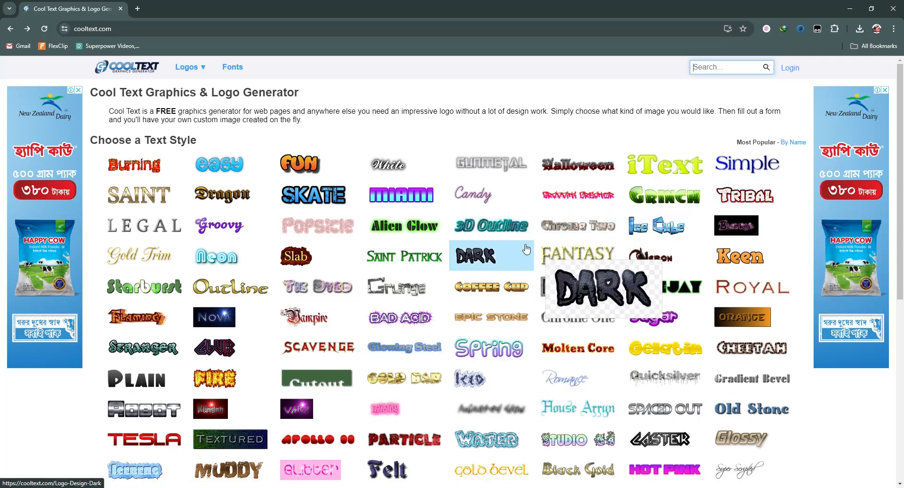
scroll(459, 282, "down", 7)
scroll(456, 289, "up", 7)
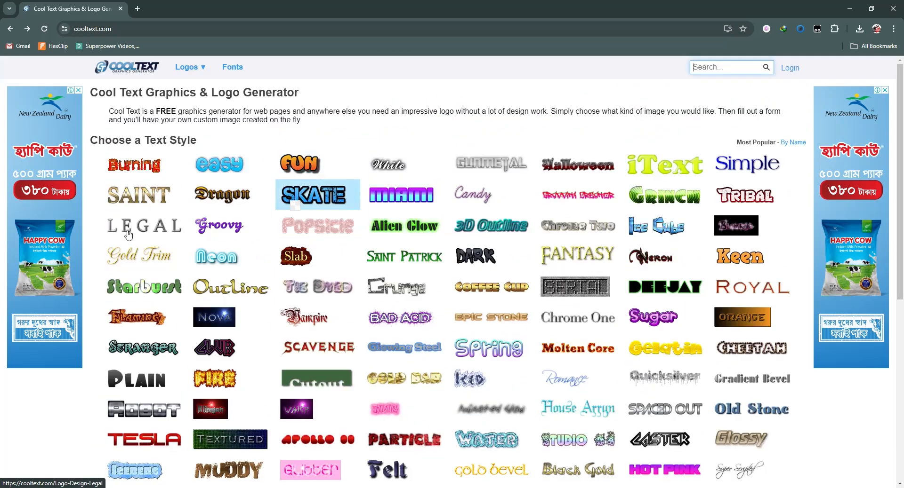
left_click(310, 169)
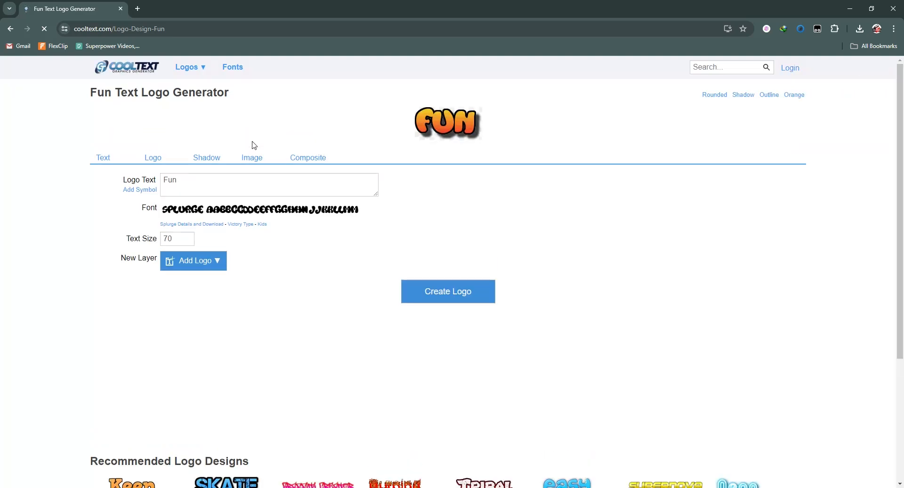
Replace the logo text with "Complete YouTube masters course for beginners".
mouse_move(258, 217)
left_click(220, 177)
key("BackSpace")
key("BackSpace")
key("BackSpace")
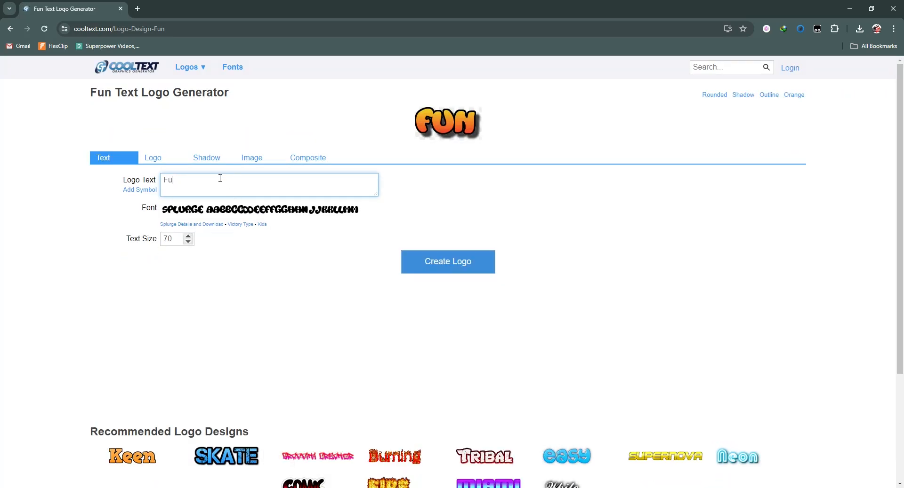
type("Complete YouTube masters course for beginners")
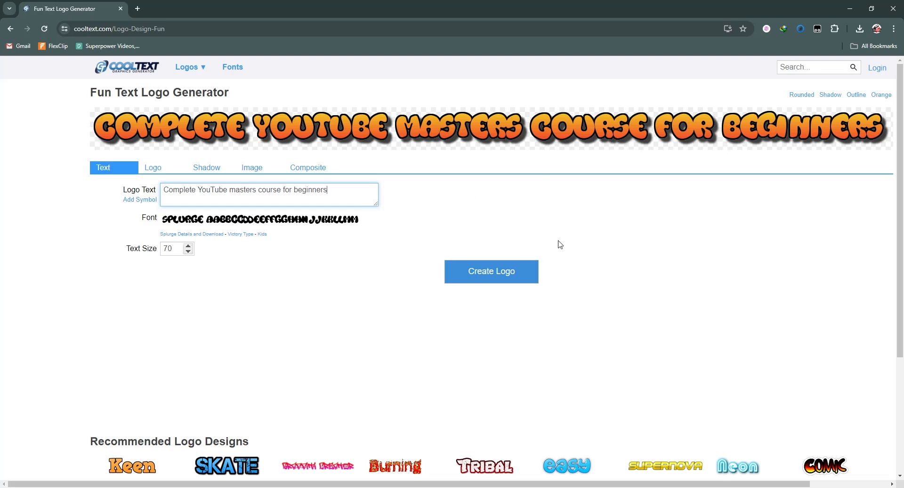
Create the Fun-style logo and download the rendered image.
left_click(506, 276)
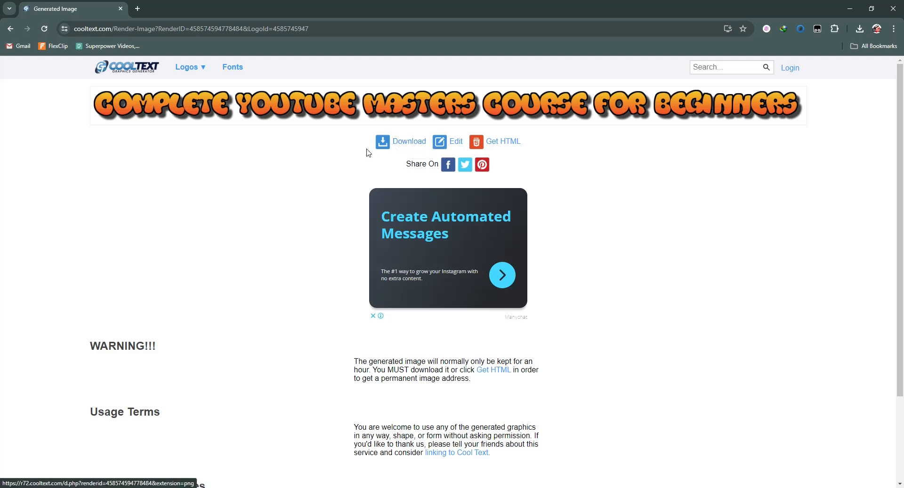
left_click(400, 149)
left_click(728, 131)
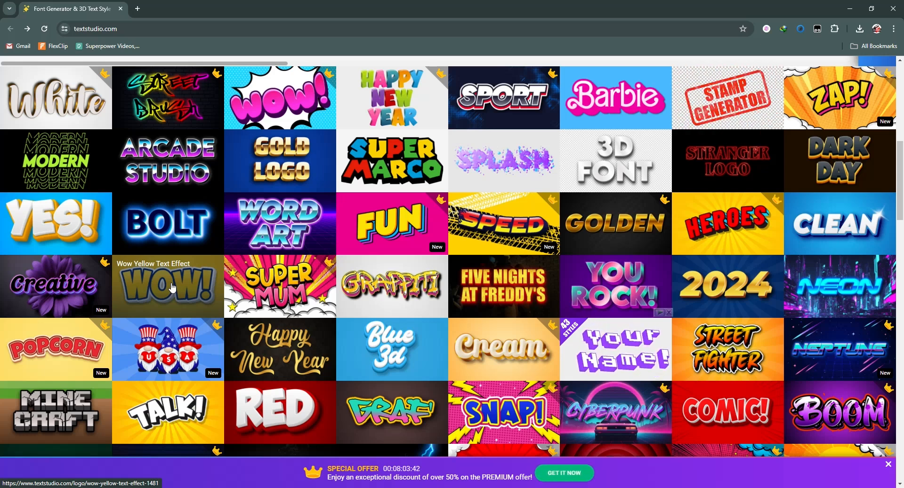
Look through the text effects on textstudio.com and open the yellow and white 3D "Yes!" style.
scroll(172, 288, "down", 7)
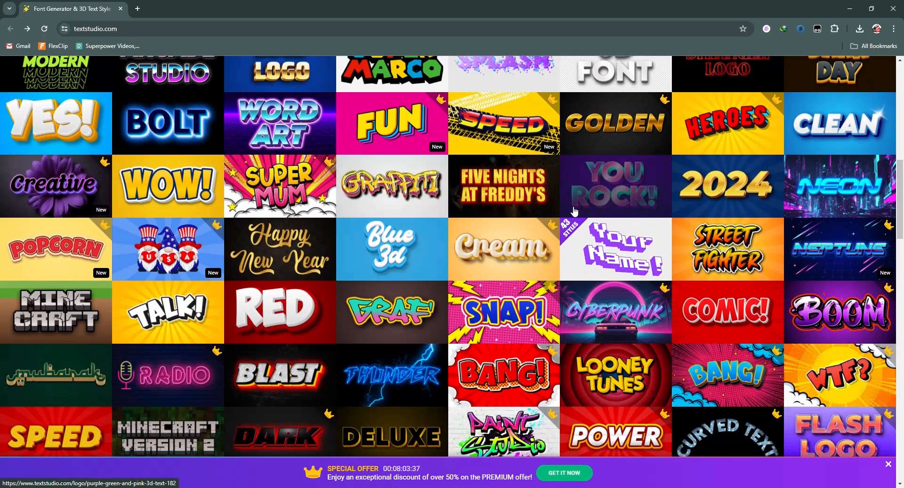
scroll(353, 210, "down", 2)
scroll(52, 279, "up", 10)
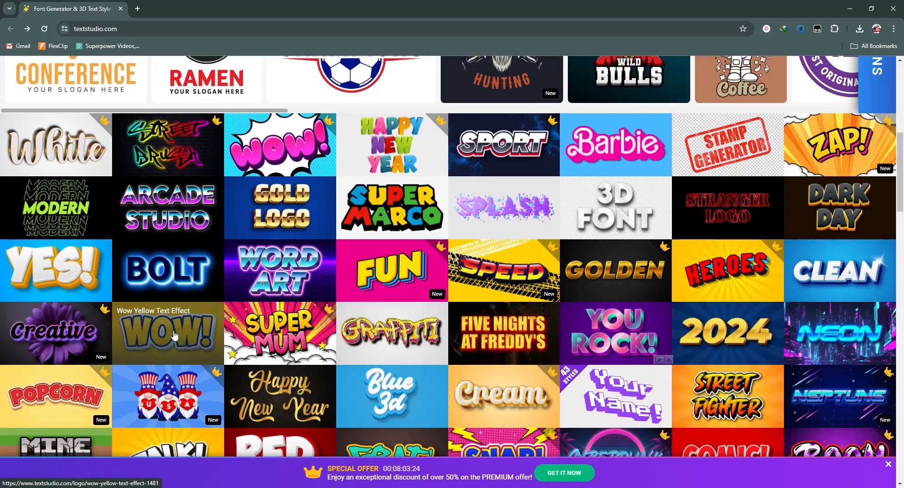
left_click(52, 278)
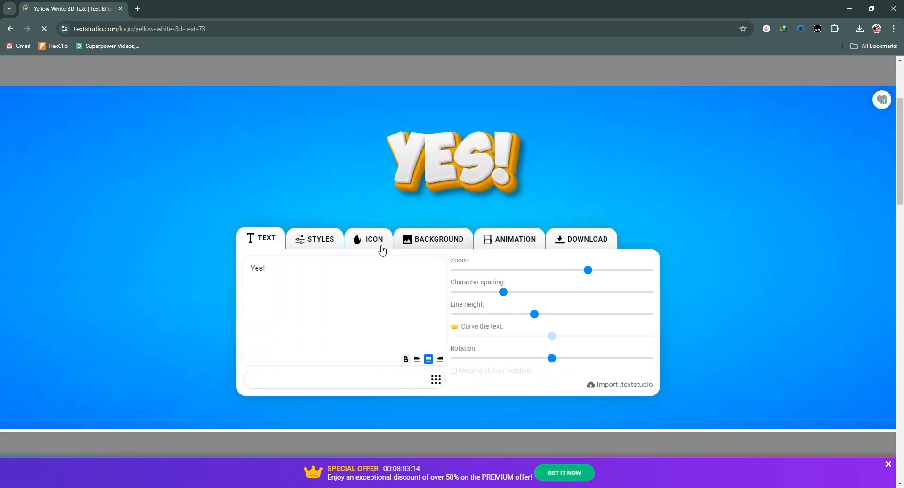
Replace the 3D sample text with "Complete YouTube masters course for beginners".
left_click(298, 270)
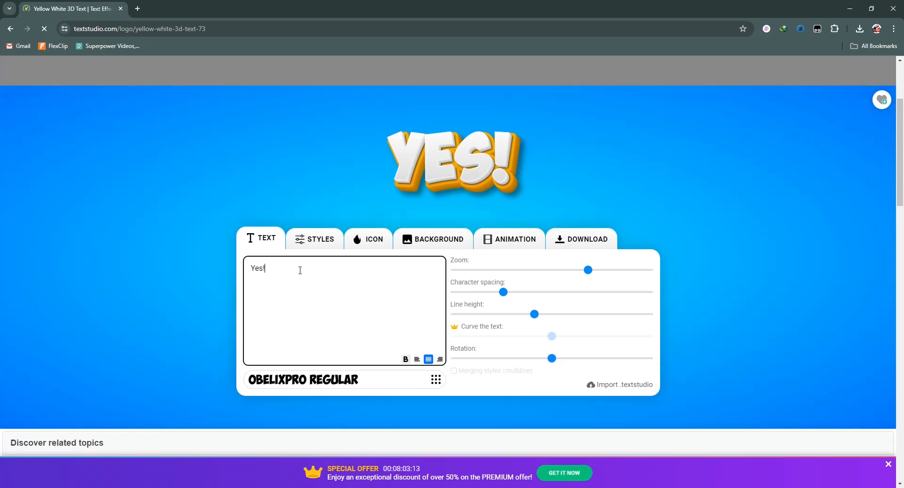
key("BackSpace")
key("BackSpace")
key("BackSpace")
key("BackSpace")
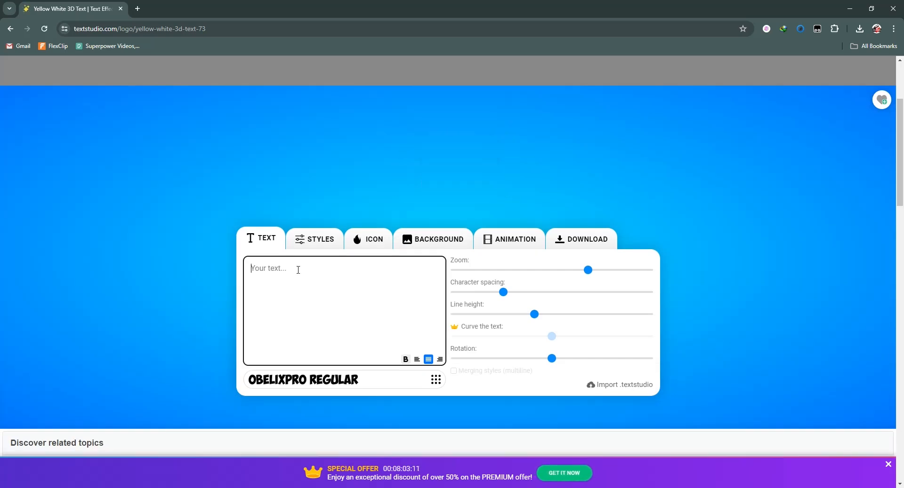
type("Complete YouTube masters course for beginners")
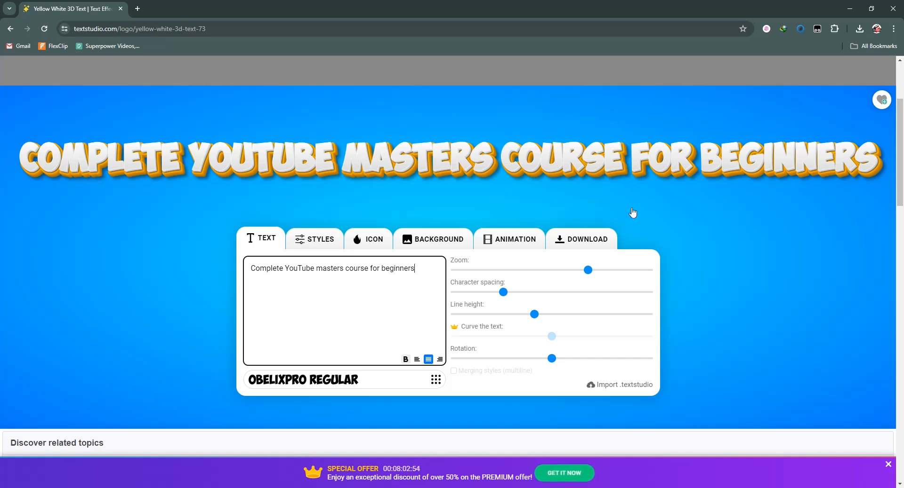
Set the 3D text's zoom to about the middle of its range and increase the character spacing slightly.
left_click_drag(588, 272, 613, 267)
left_click(554, 271)
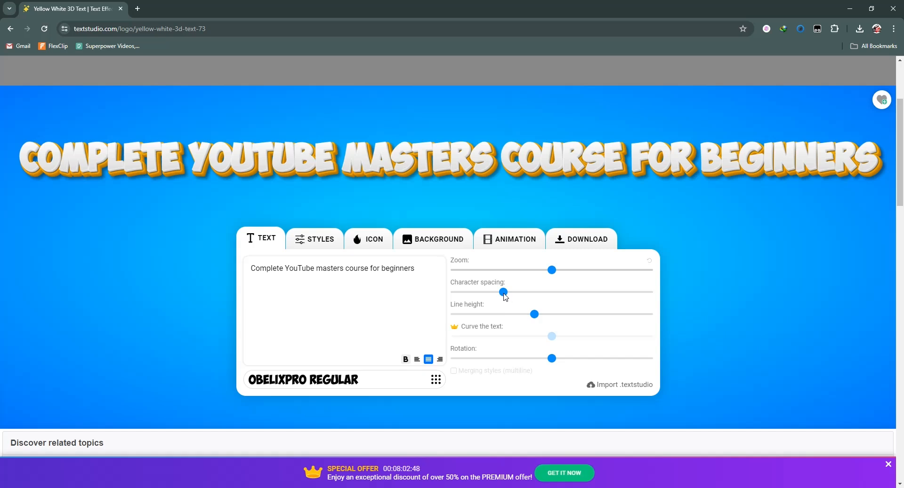
mouse_move(504, 295)
left_mouse_down()
mouse_move(480, 293)
mouse_move(506, 292)
left_mouse_up()
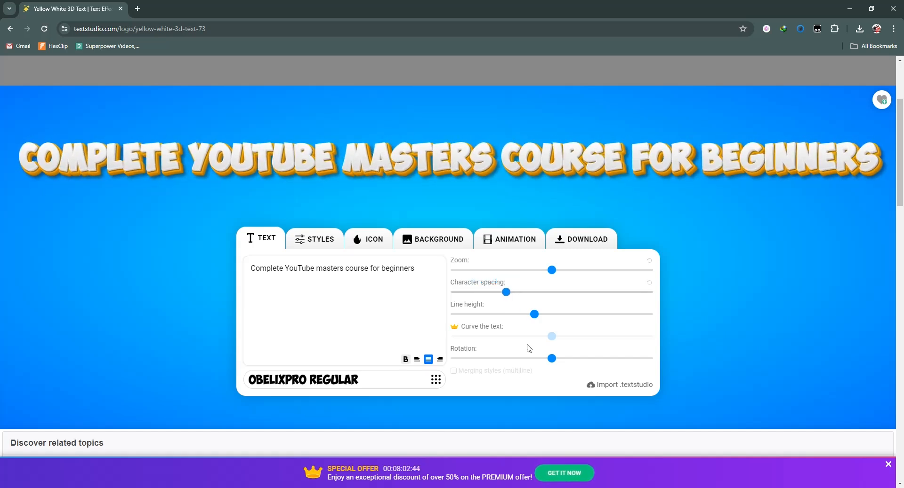
Increase the text's line height slightly and open the 3D and filling style settings.
mouse_move(535, 316)
left_mouse_down()
mouse_move(506, 315)
mouse_move(540, 316)
left_mouse_up()
scroll(309, 200, "down", 1)
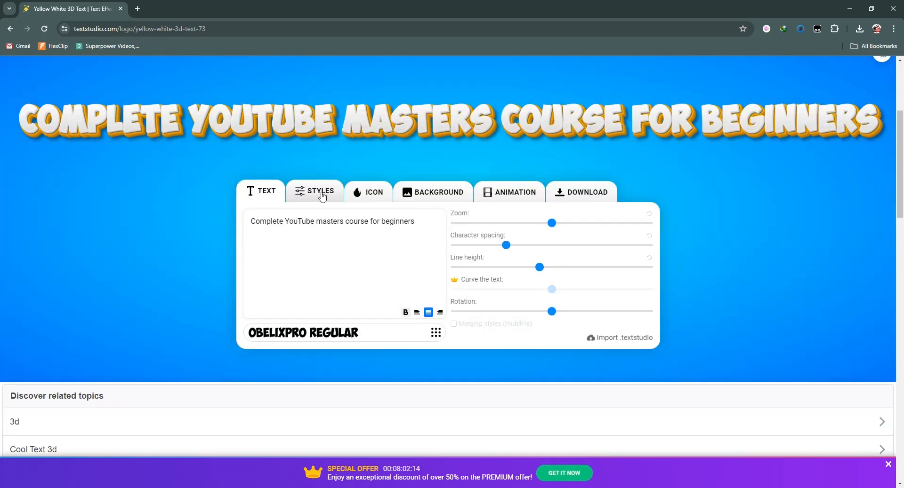
left_click(321, 195)
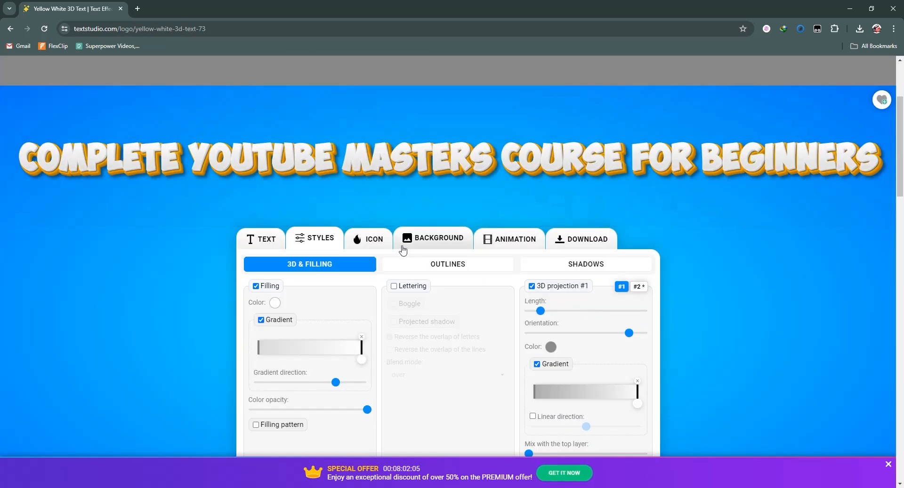
Add the YouTube logo icon before the text and adjust its size and its horizontal and vertical offsets.
left_click(373, 241)
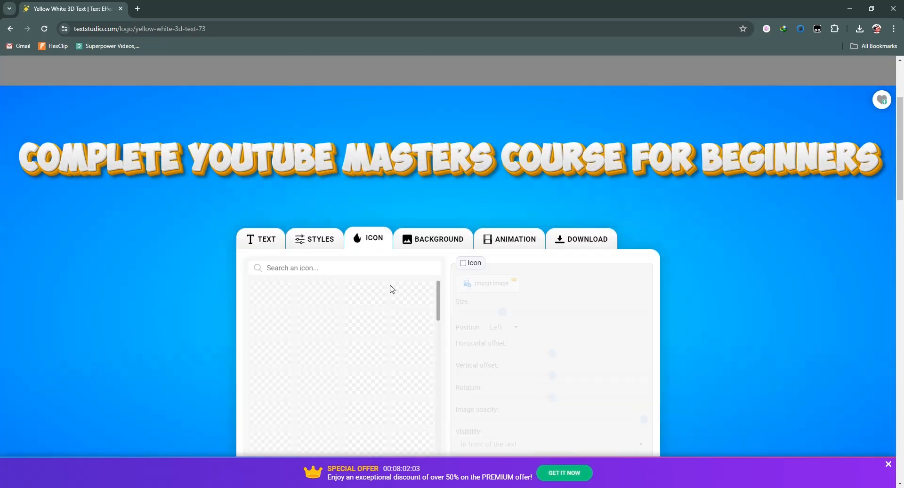
left_click(318, 385)
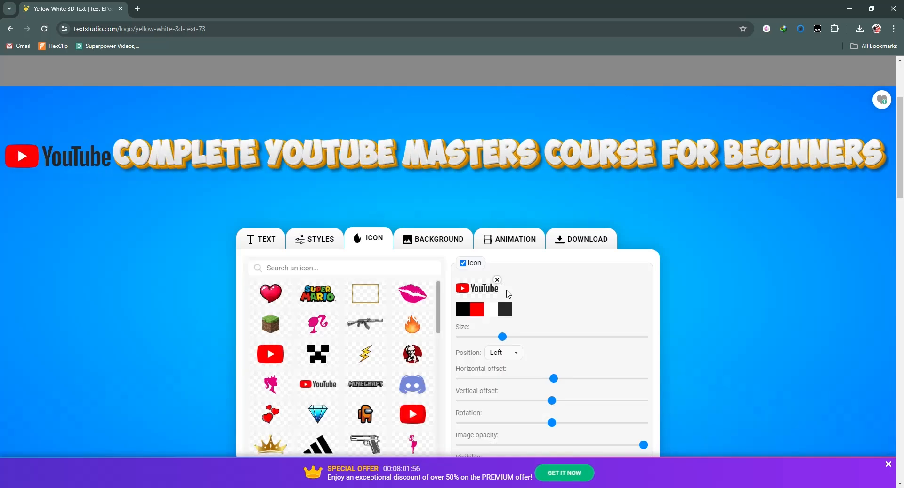
left_click_drag(502, 336, 516, 338)
left_click_drag(555, 380, 544, 397)
scroll(517, 382, "down", 2)
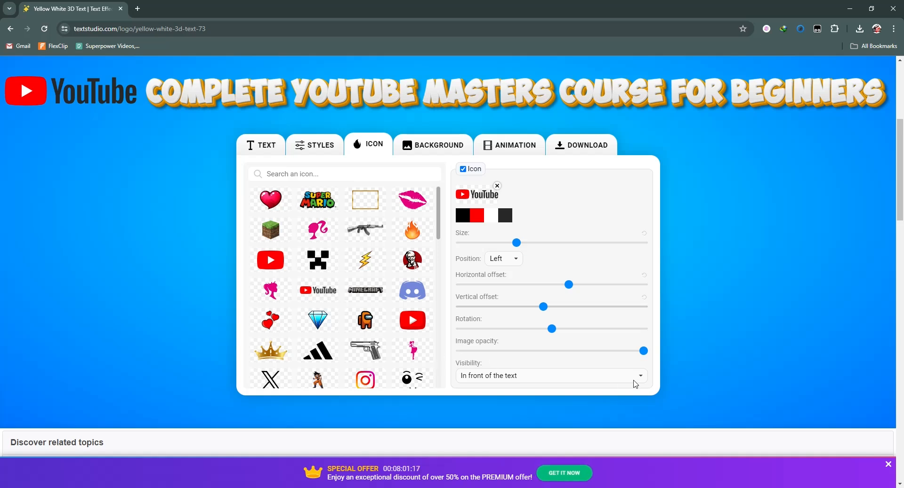
Try the icon's "Behind the text" visibility with a reduced horizontal offset, and remove the icon.
left_click(635, 384)
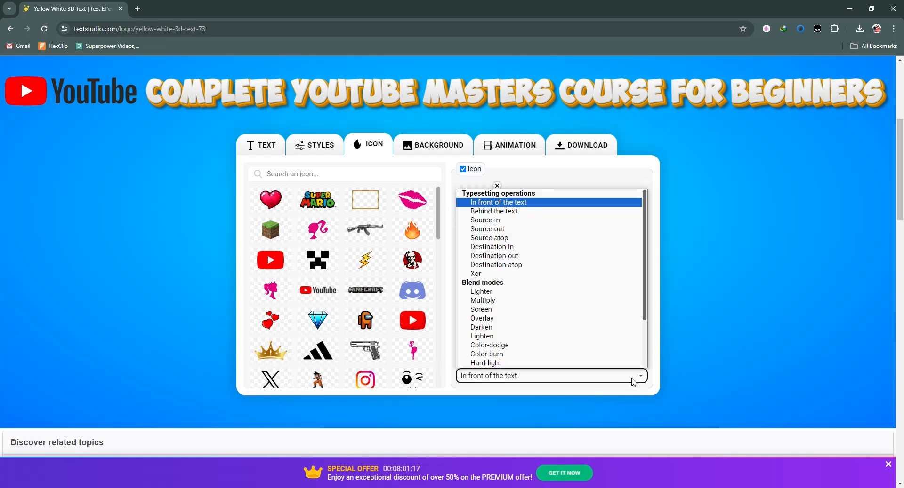
left_click(504, 212)
scroll(529, 252, "up", 2)
left_click_drag(569, 379, 471, 370)
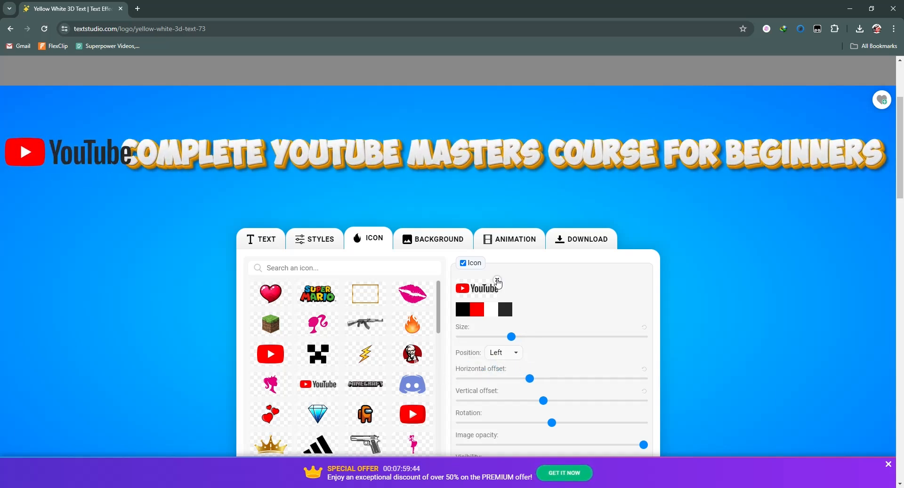
left_click(497, 280)
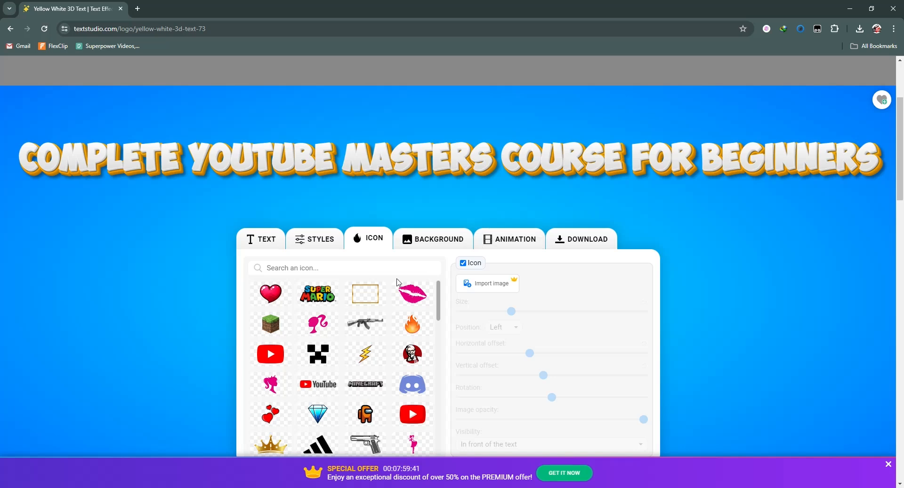
Replace the blue gradient behind the text with the transparent preset background.
scroll(402, 273, "down", 1)
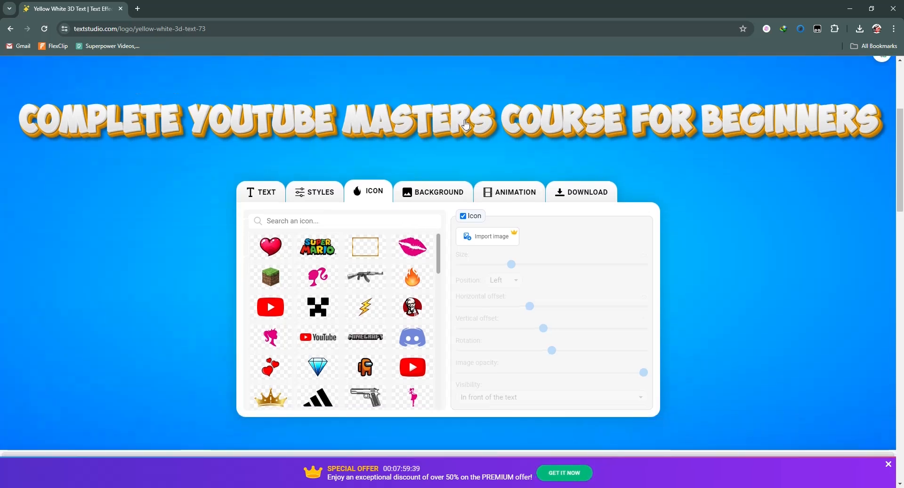
left_click(437, 192)
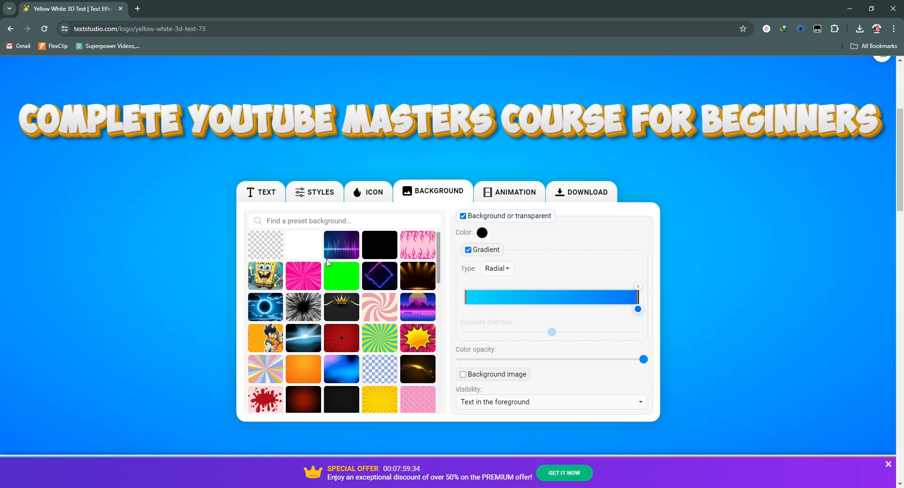
left_click(268, 247)
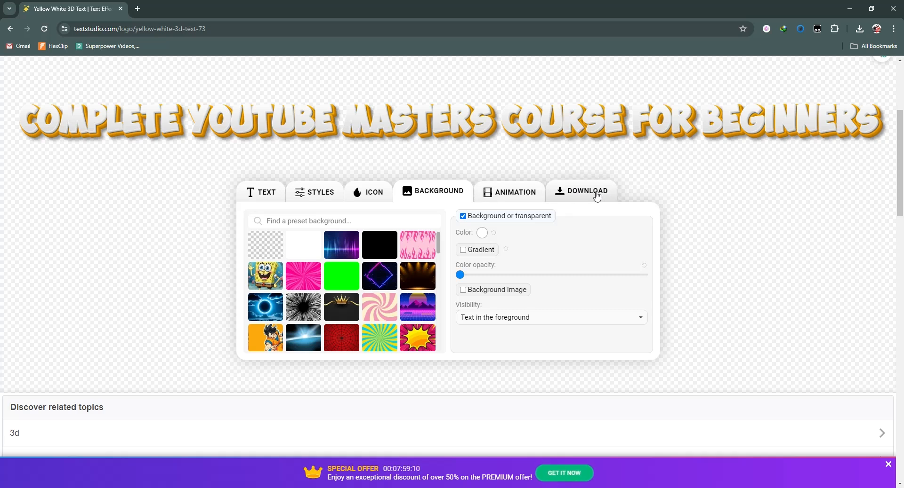
Check the animation options and download the text as a medium-quality transparent PNG.
left_click(527, 192)
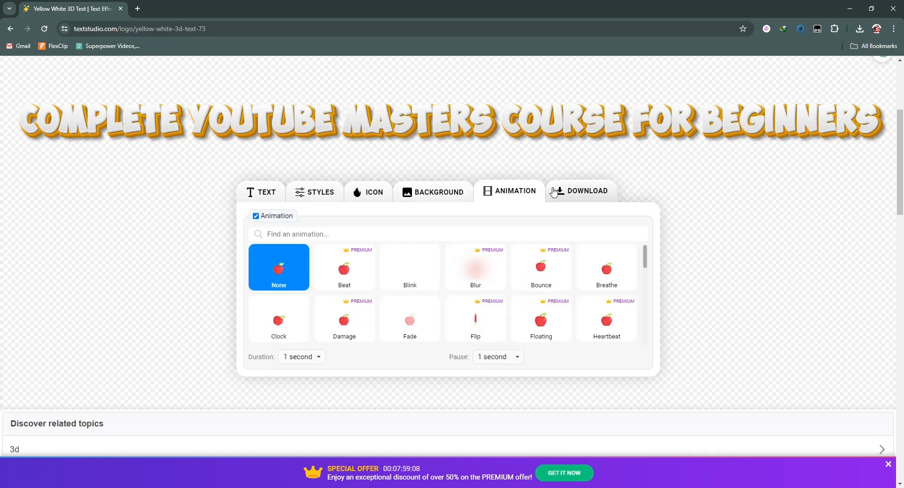
left_click(593, 193)
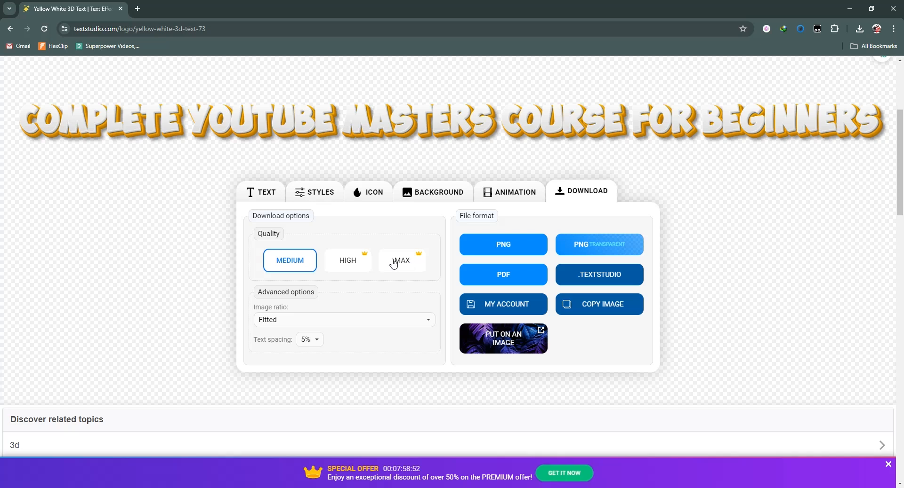
left_click(616, 245)
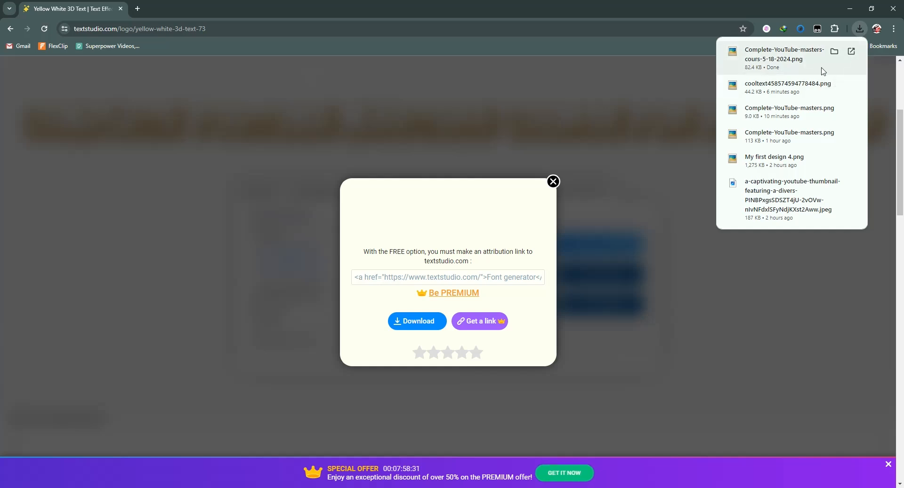
left_click(552, 182)
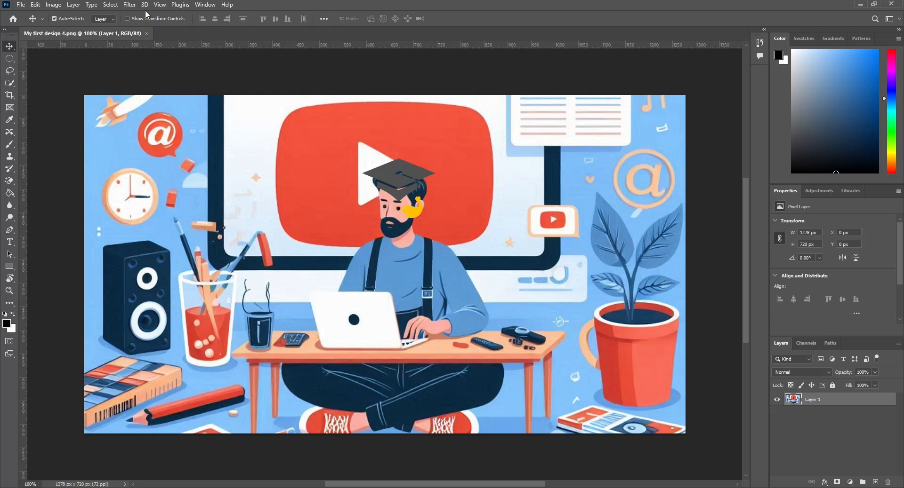
Switch to Photoshop and open the three downloaded text PNGs, Complete-YouTube-masters-cours-5-18-2024.png through Complete-YouTube-masters.png, from the Downloads folder.
left_click(21, 5)
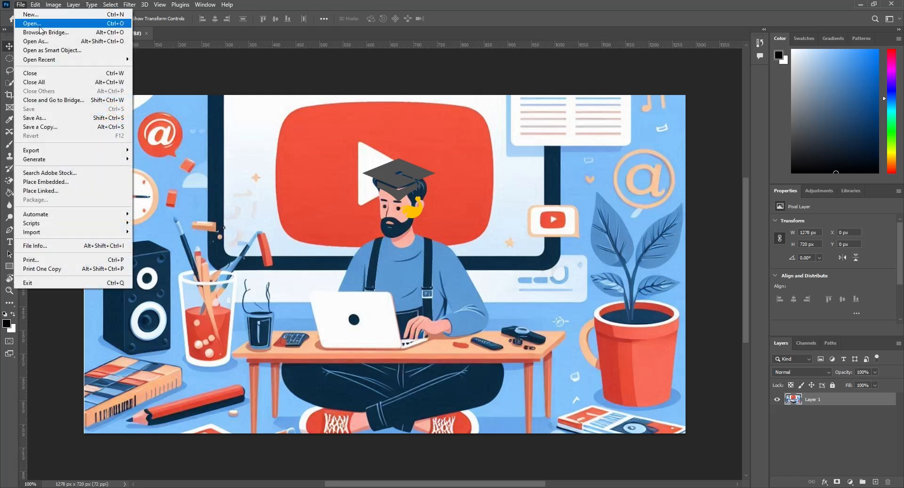
left_click(31, 23)
left_click(125, 96)
left_click(302, 96, "shift")
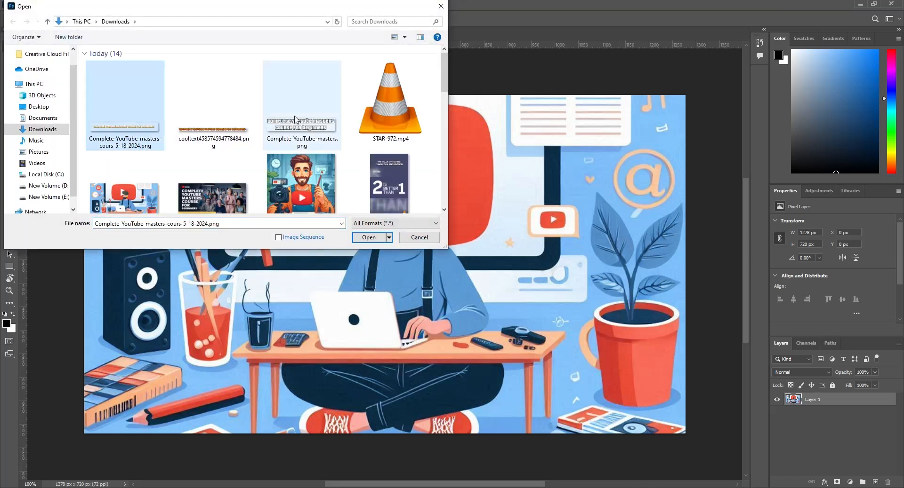
key("Return")
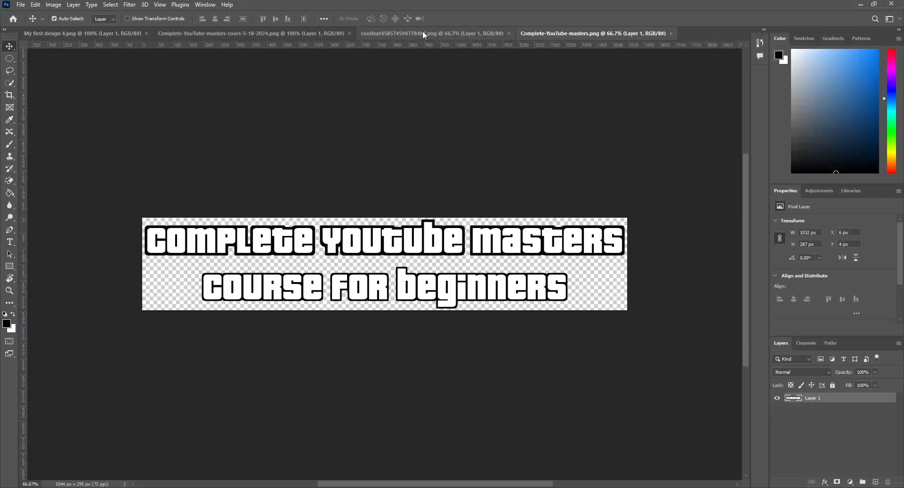
Reorder the text documents so Complete-YouTube-masters.png comes first and the 5-18-2024 file last, and view each one.
left_click(470, 33)
left_click_drag(251, 33, 230, 34)
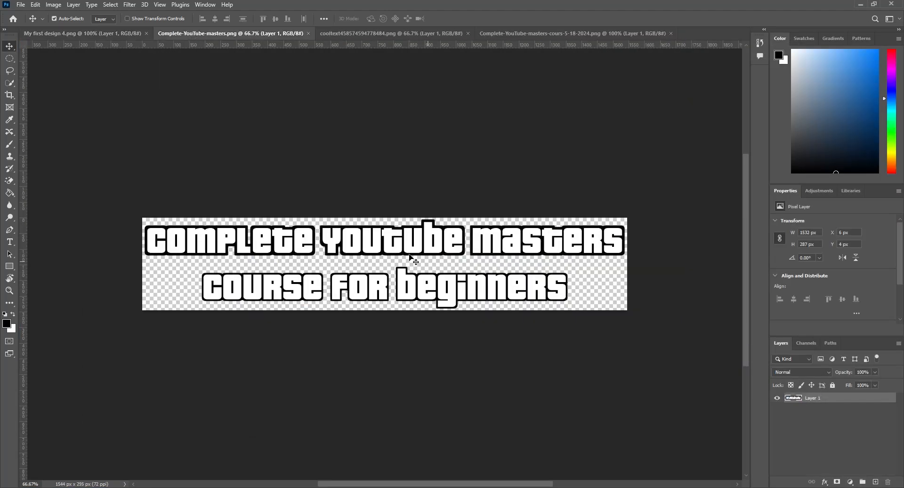
left_click(380, 34)
left_click(556, 38)
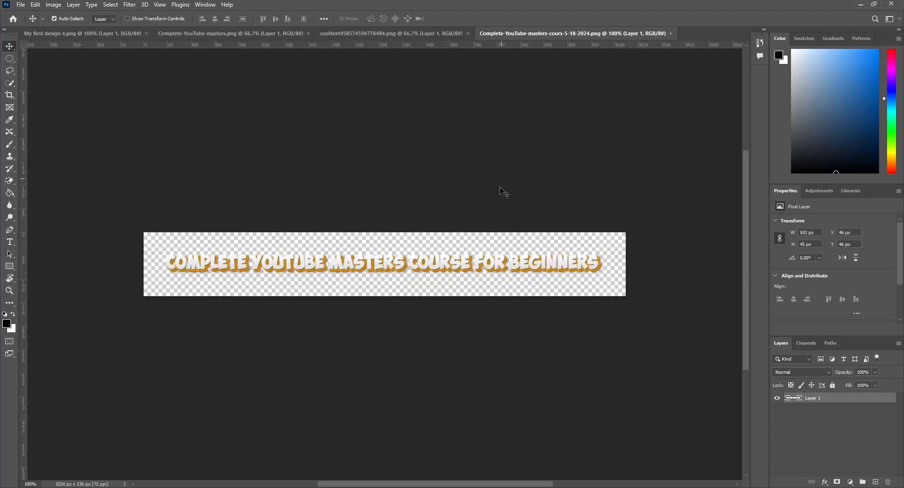
Place the white outlined text from Complete-YouTube-masters.png into My first design 4.png and scale it down to fit centered along the image's upper edge.
left_click(204, 37)
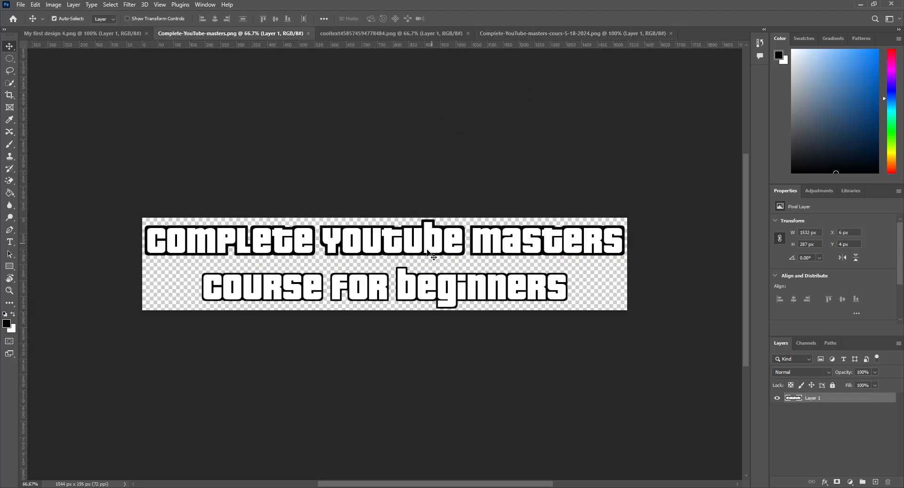
left_click_drag(422, 252, 408, 210)
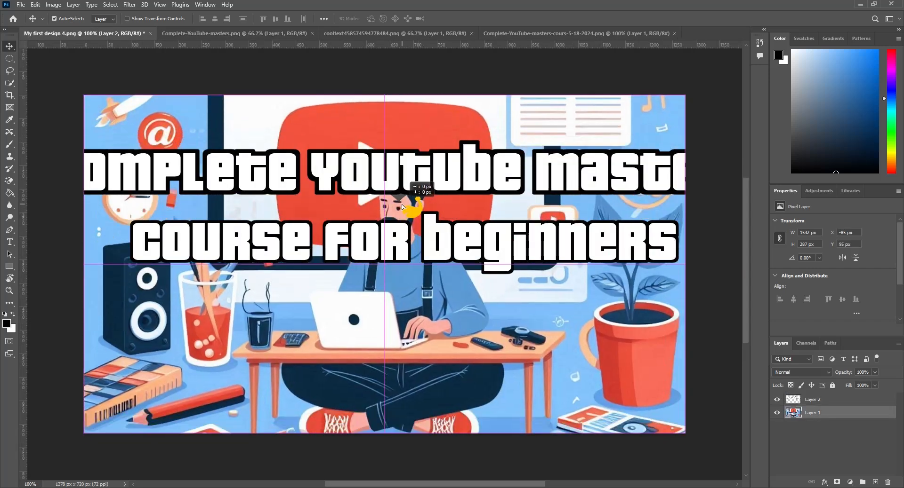
key("ctrl+t")
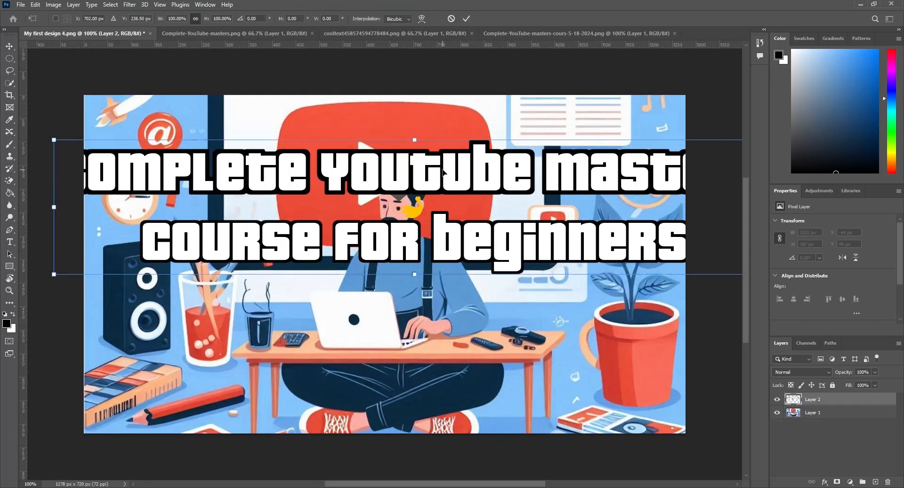
left_click_drag(444, 172, 531, 180)
left_click_drag(140, 148, 446, 205)
left_click_drag(605, 236, 314, 126)
left_click_drag(570, 95, 544, 101)
left_click_drag(370, 135, 410, 125)
left_click(466, 18)
Place the orange Cool Text lettering into My first design 4.png and scale it to about 71% just below the white text.
left_click(367, 33)
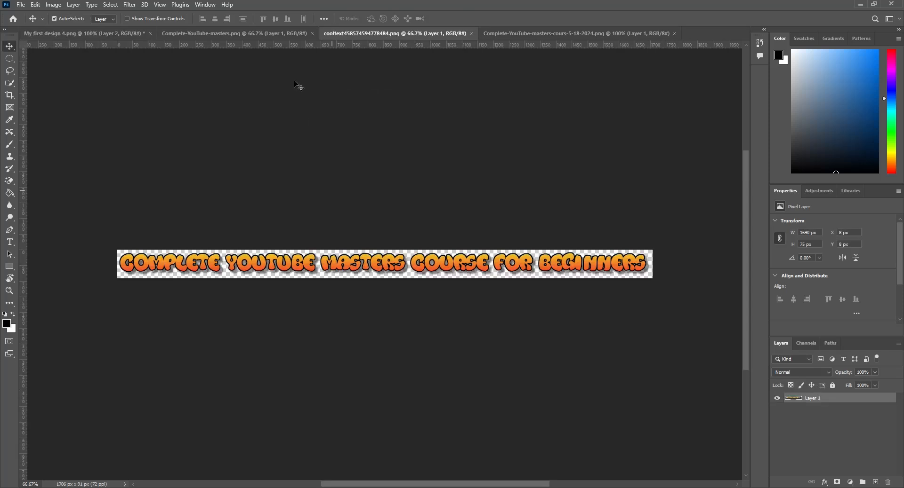
left_click_drag(316, 268, 458, 202)
key("ctrl+t")
left_click_drag(50, 187, 281, 196)
left_click_drag(456, 205, 296, 190)
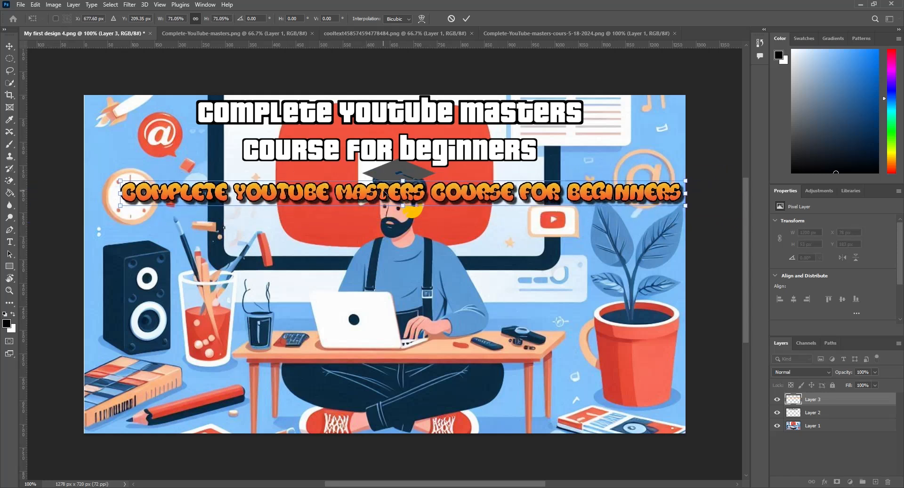
left_click(466, 18)
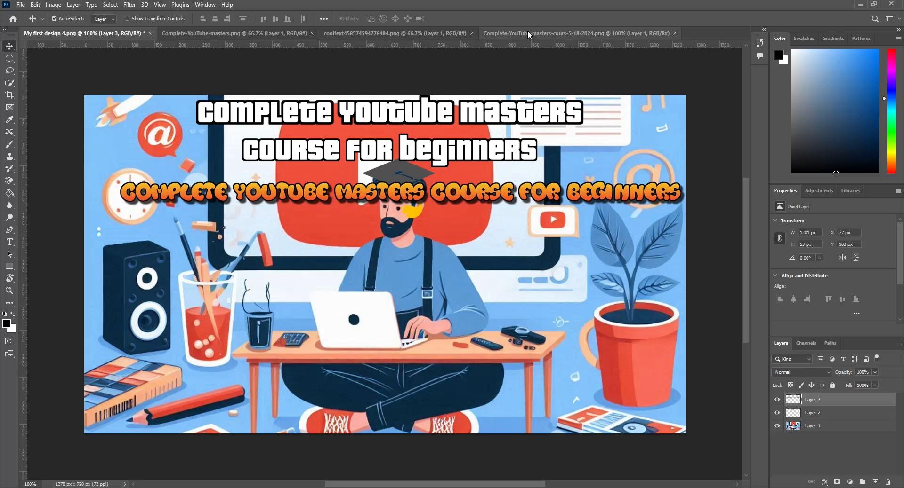
Place the yellow and white 3D text into My first design 4.png and scale it to about 95% just below the orange text.
left_click(527, 30)
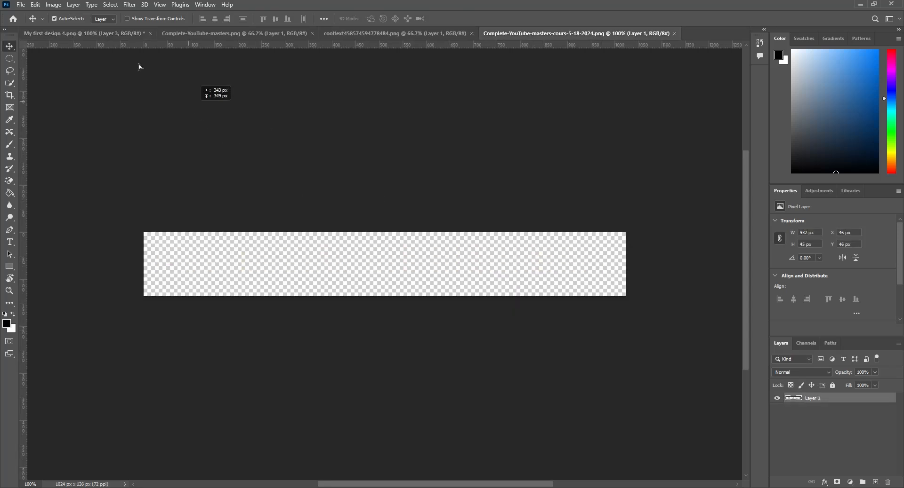
left_click(112, 35)
key("ctrl+v")
left_click_drag(383, 275, 405, 259)
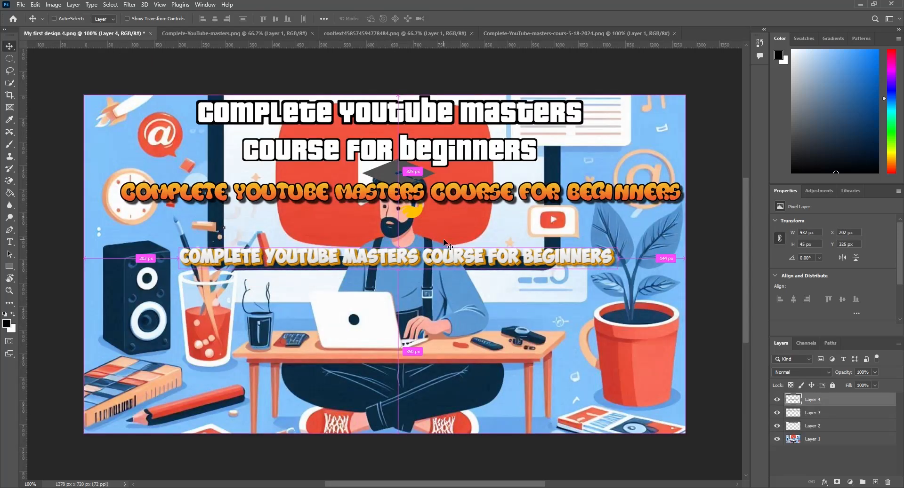
key("ctrl+t")
left_click_drag(618, 266, 542, 236)
mouse_move(414, 231)
left_mouse_down()
mouse_move(442, 229)
mouse_move(409, 230)
mouse_move(425, 230)
left_mouse_up()
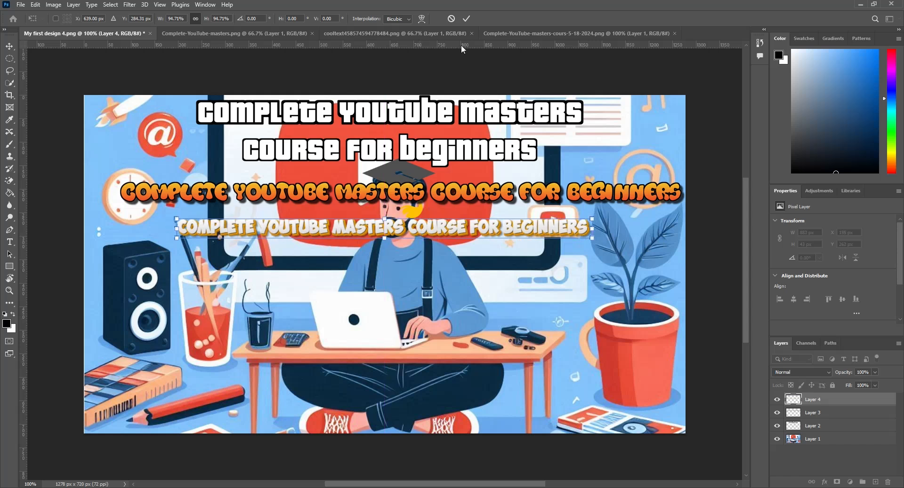
left_click(466, 18)
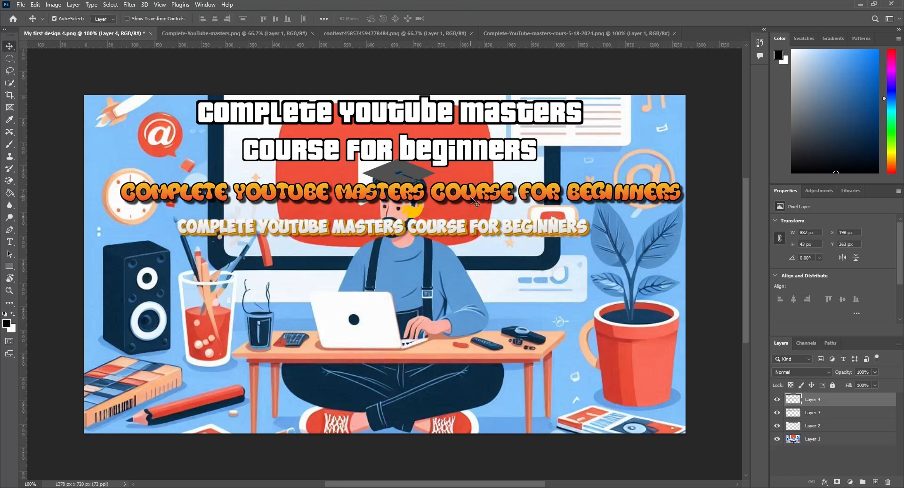